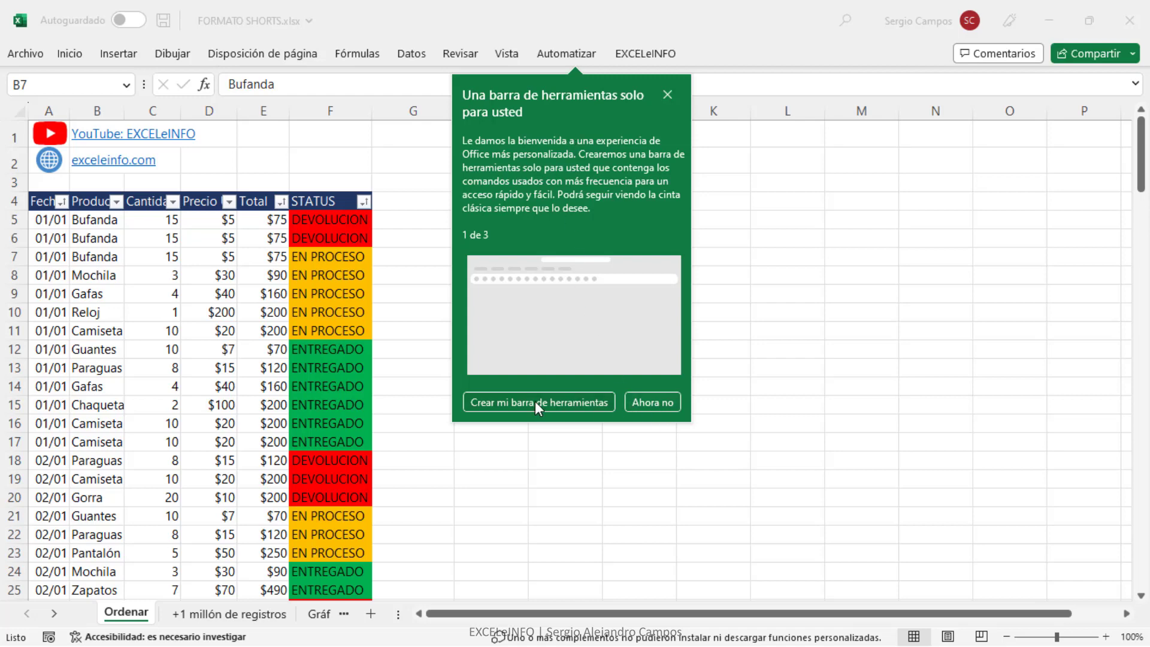
Replace the ribbon with the personal toolbar via 'Crear mi barra de herramientas'
left_click(635, 207)
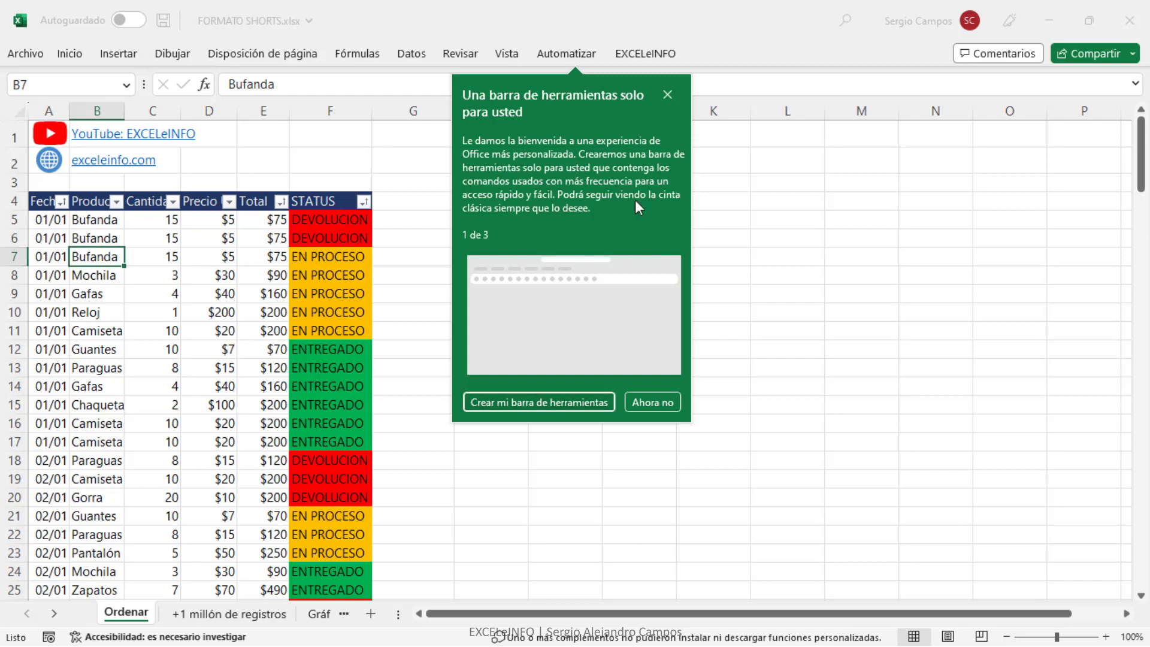
left_click(531, 401)
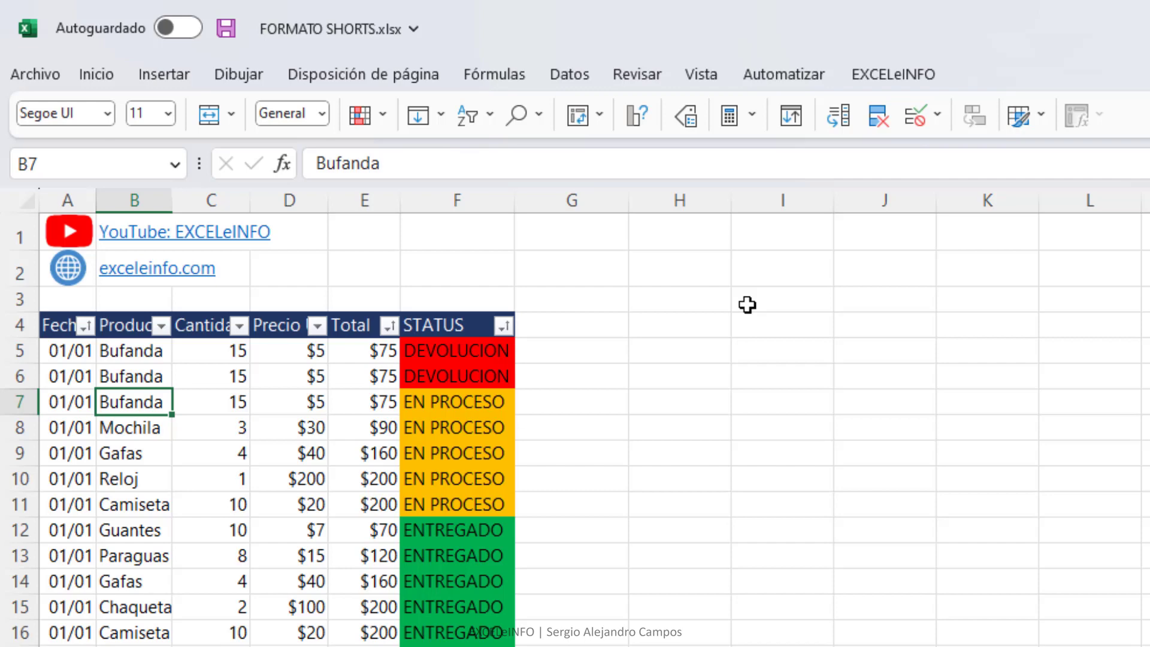
left_click(321, 114)
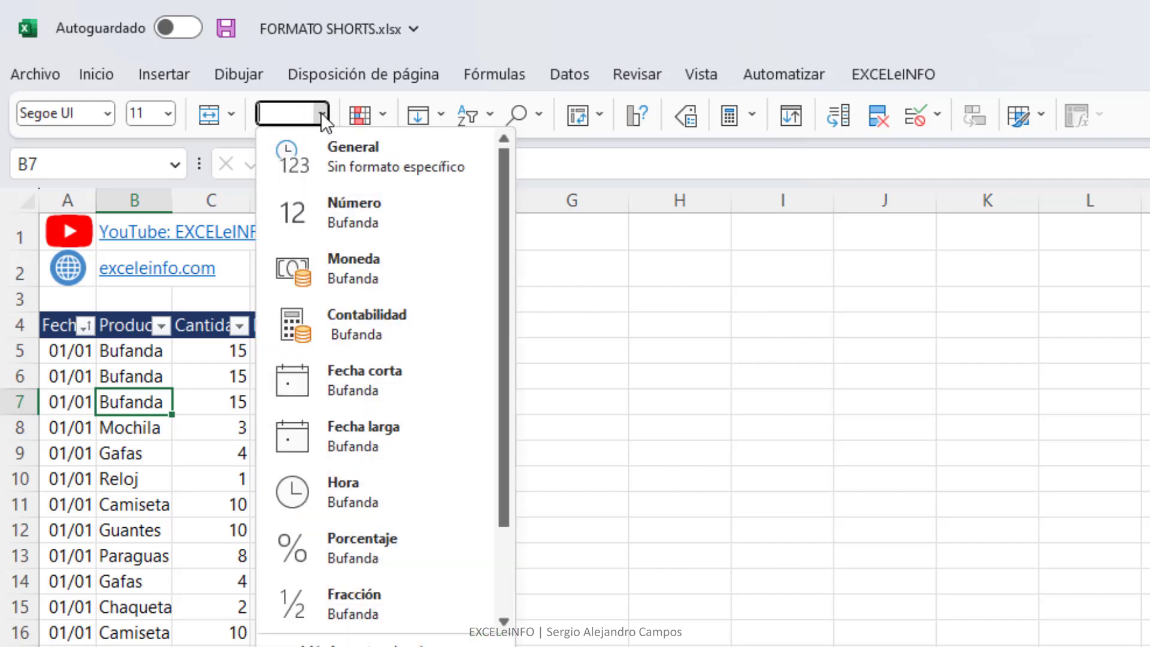
left_click(321, 114)
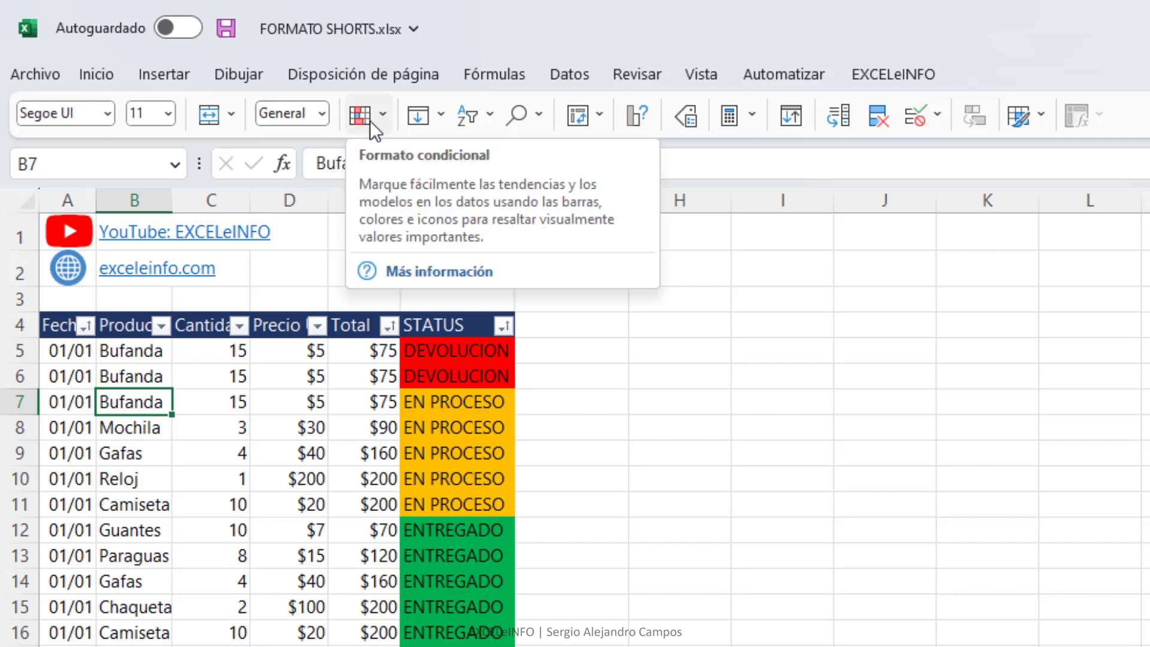
left_click(438, 112)
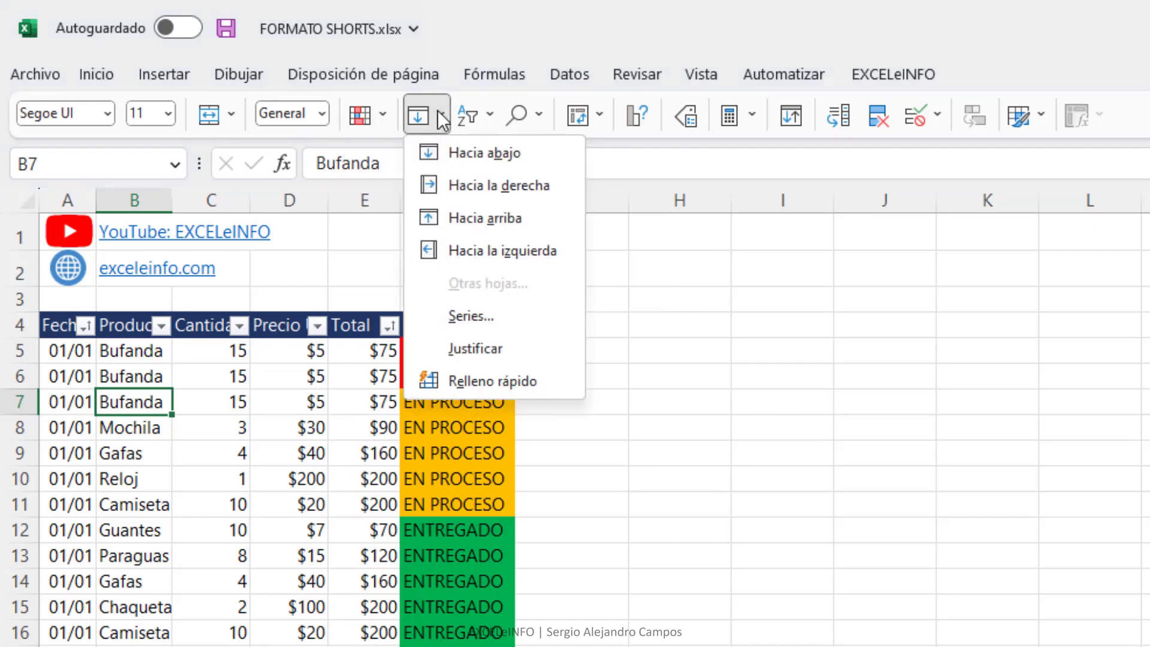
left_click(438, 112)
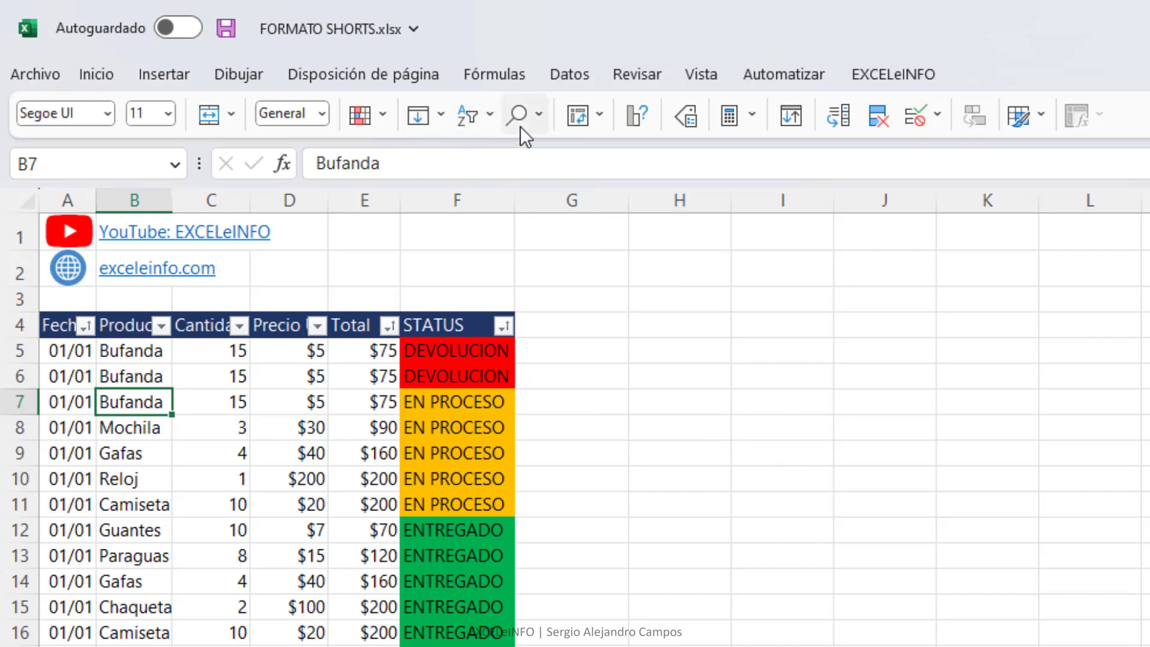
left_click(533, 108)
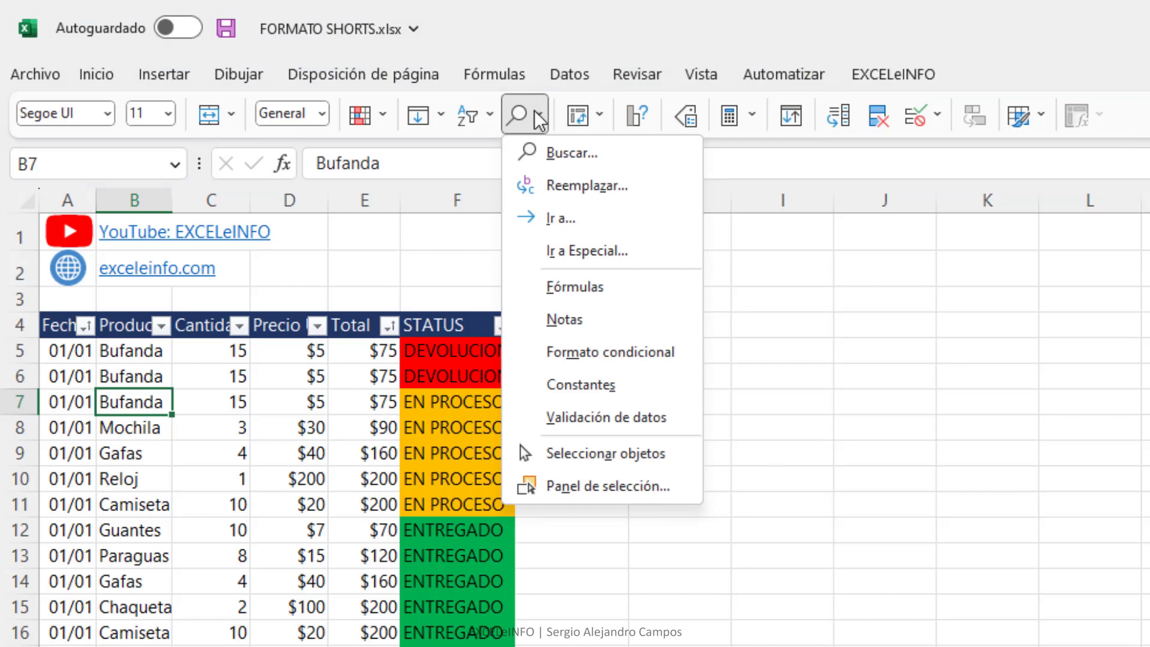
left_click(534, 110)
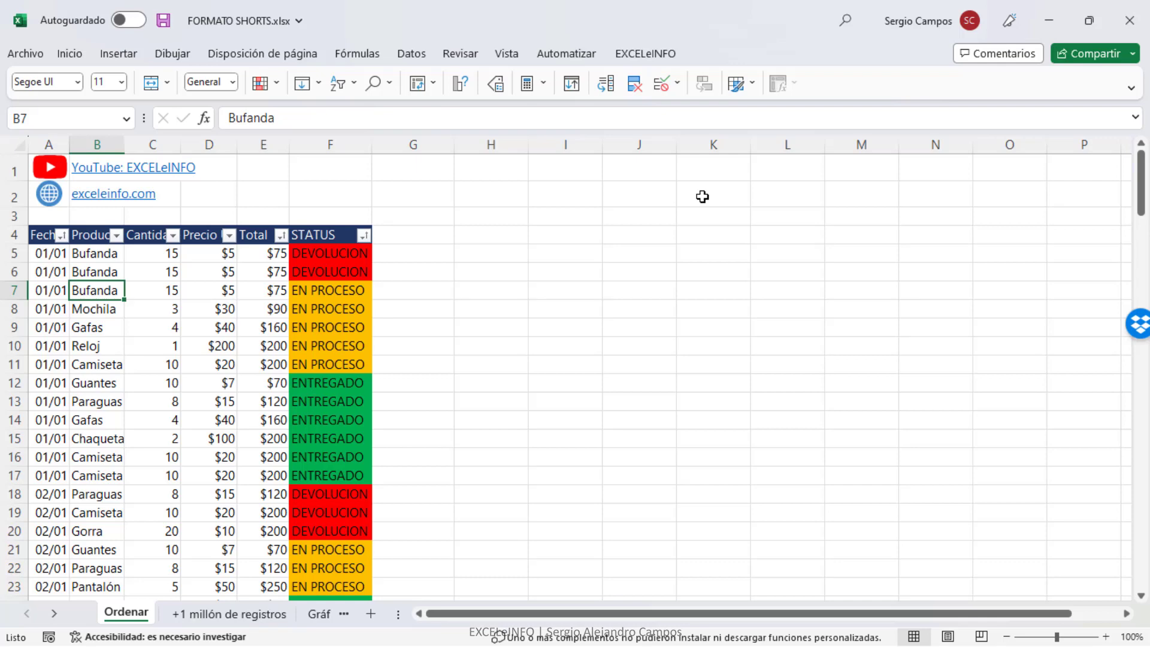
Switch the ribbon layout to Clásico and show the full Inicio tab
left_click(1132, 90)
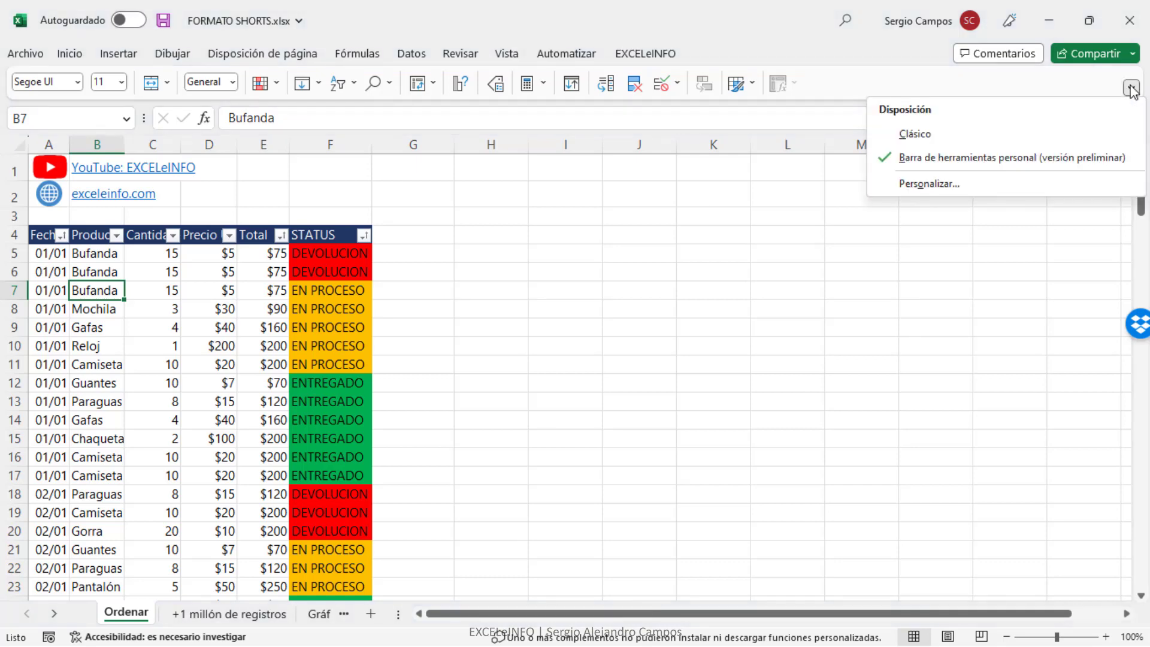
left_click(948, 134)
left_click(69, 53)
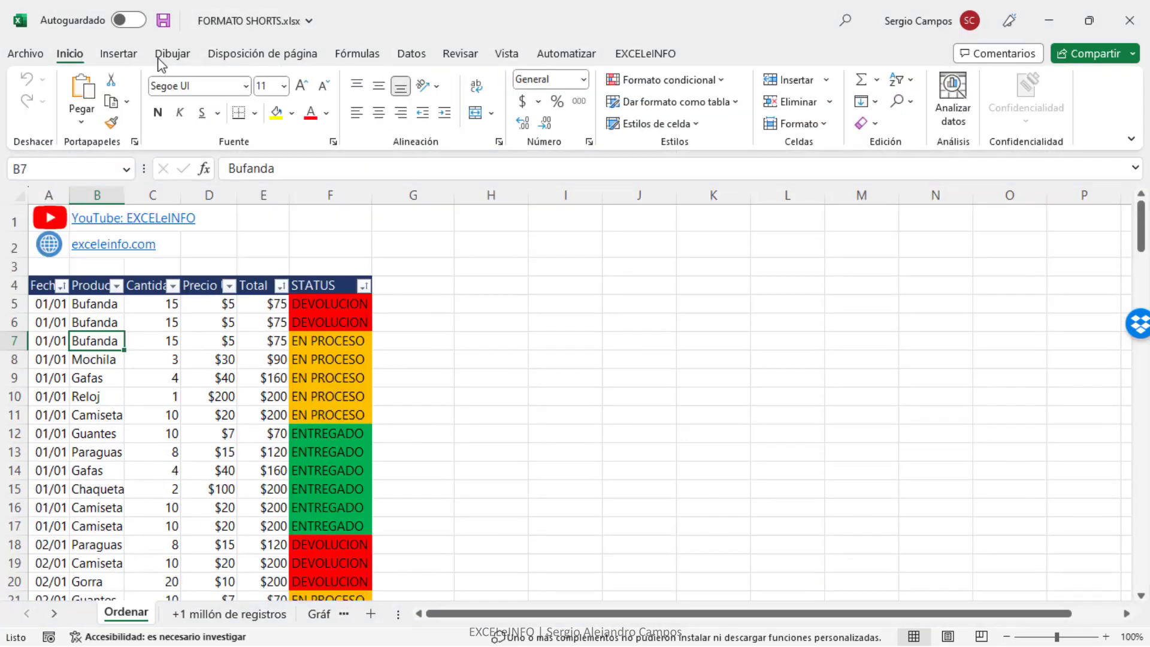
Browse the Insertar tab commands, return to Inicio, and reopen the ribbon layout choices
left_click(118, 54)
left_click(67, 59)
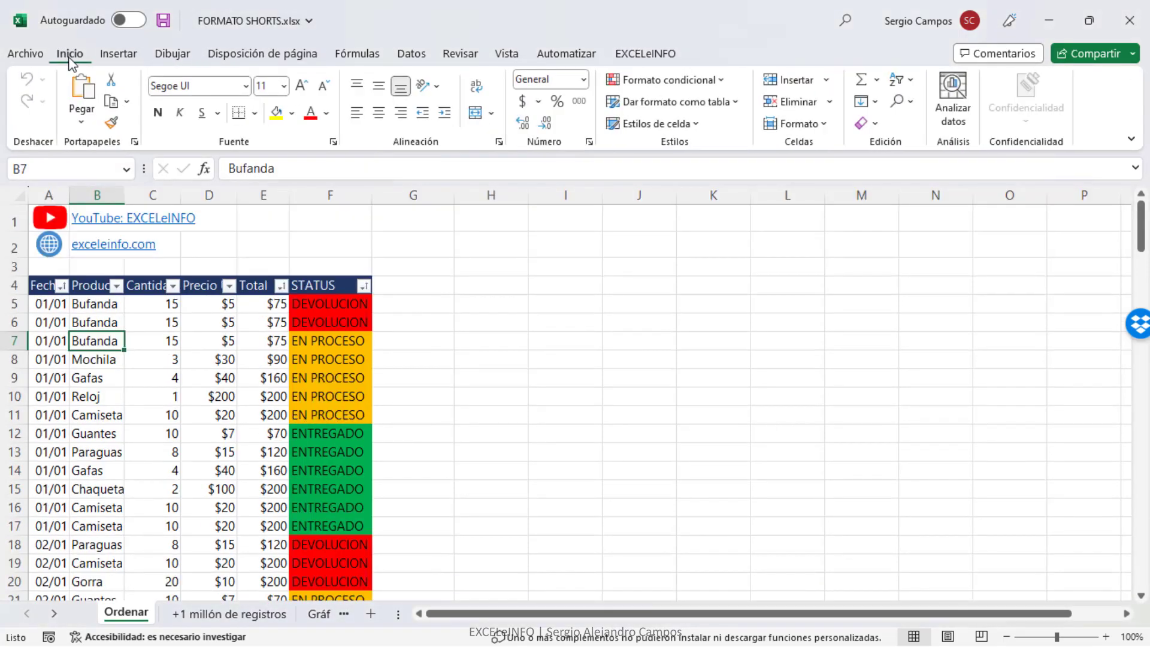
left_click(1132, 139)
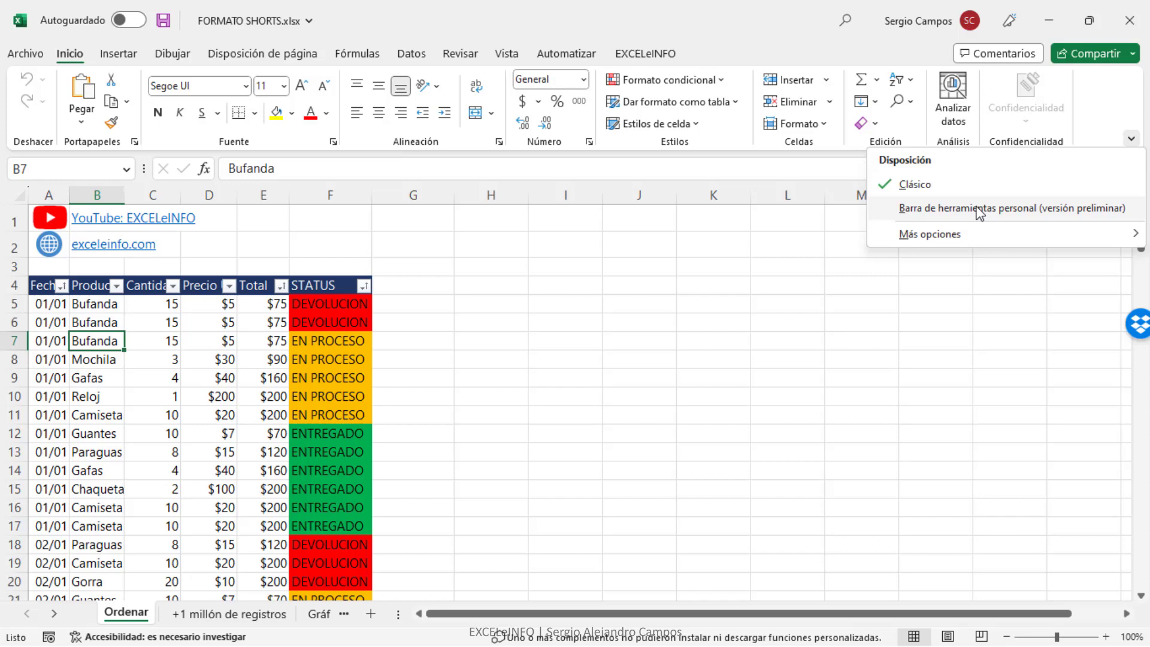
left_click(979, 209)
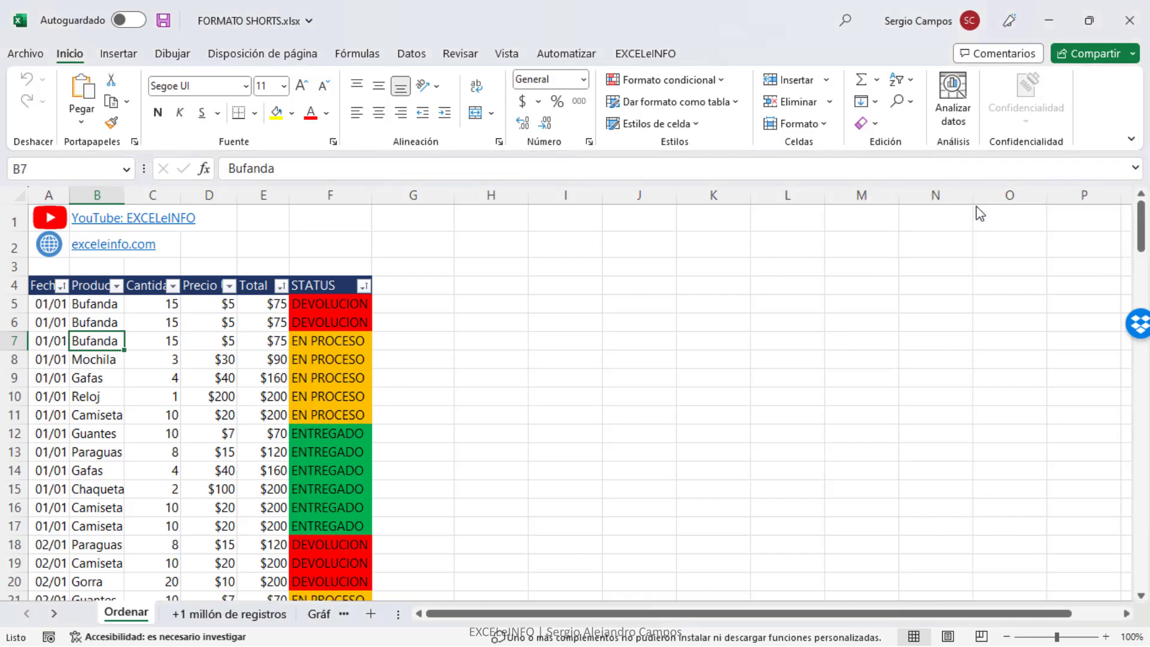